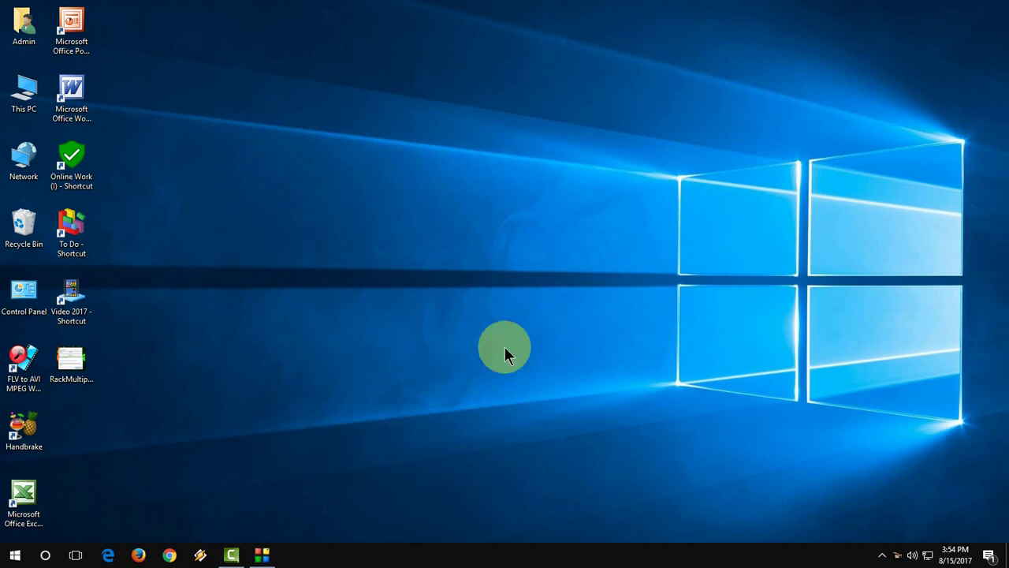
Untick 'Use GPU acceleration if available' in Camtasia Studio's Tools > Options, then close the dialog
click(233, 554)
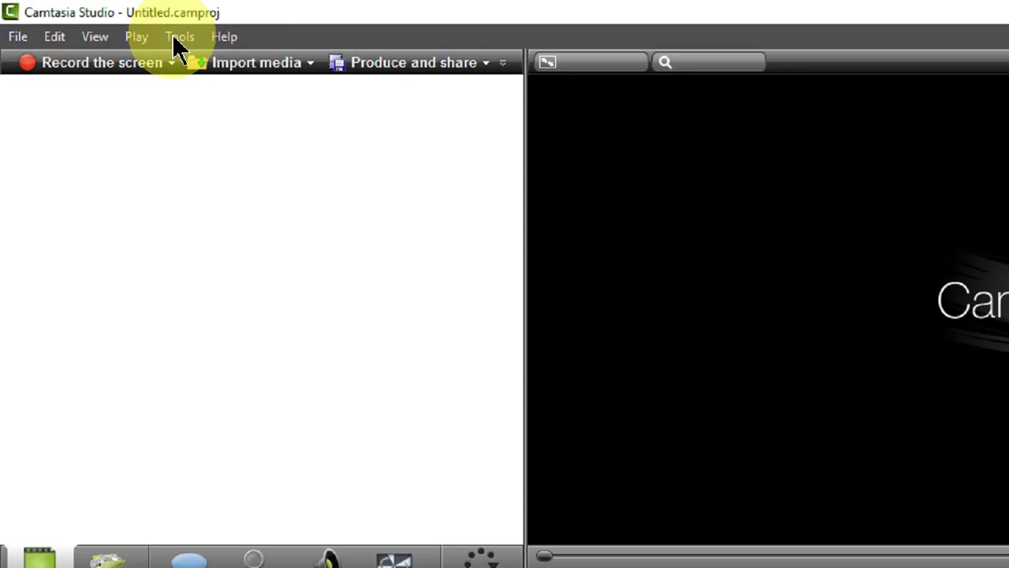
click(108, 22)
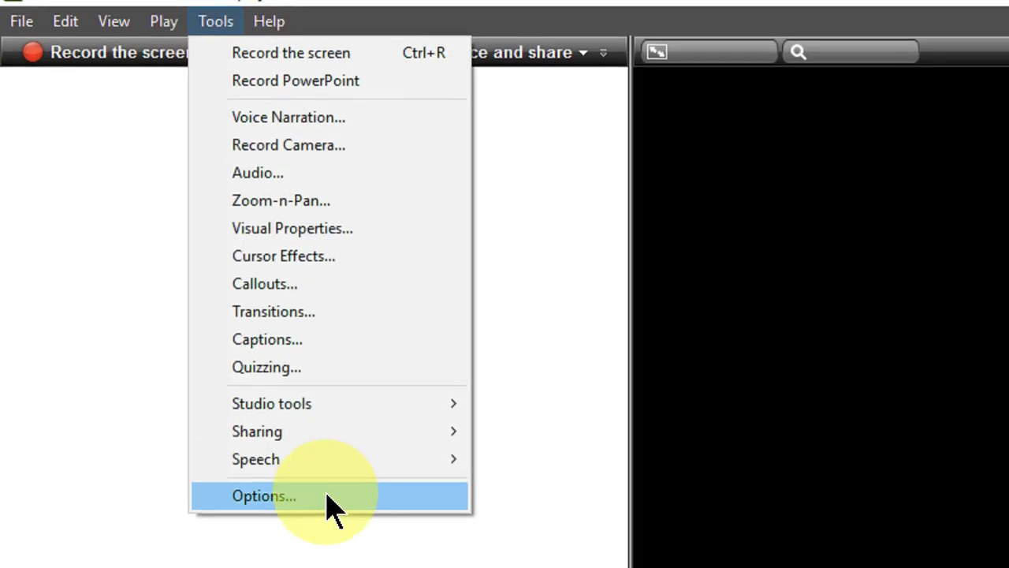
click(327, 514)
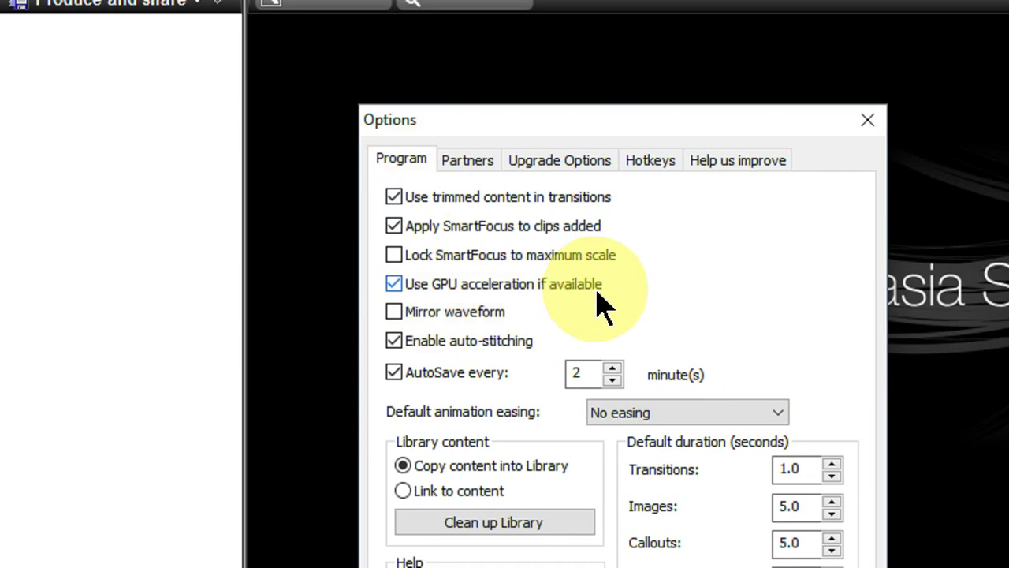
click(526, 288)
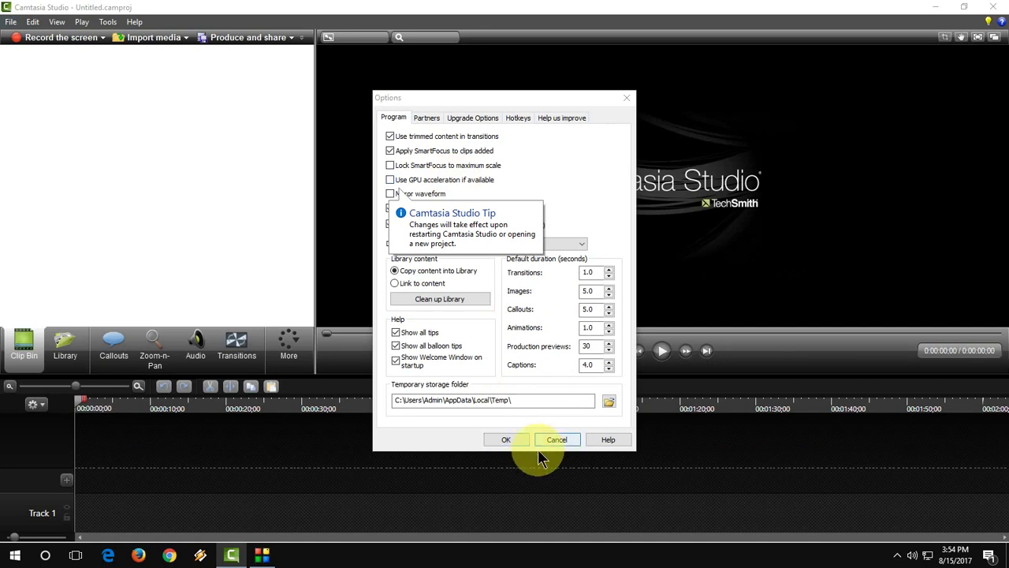
click(628, 100)
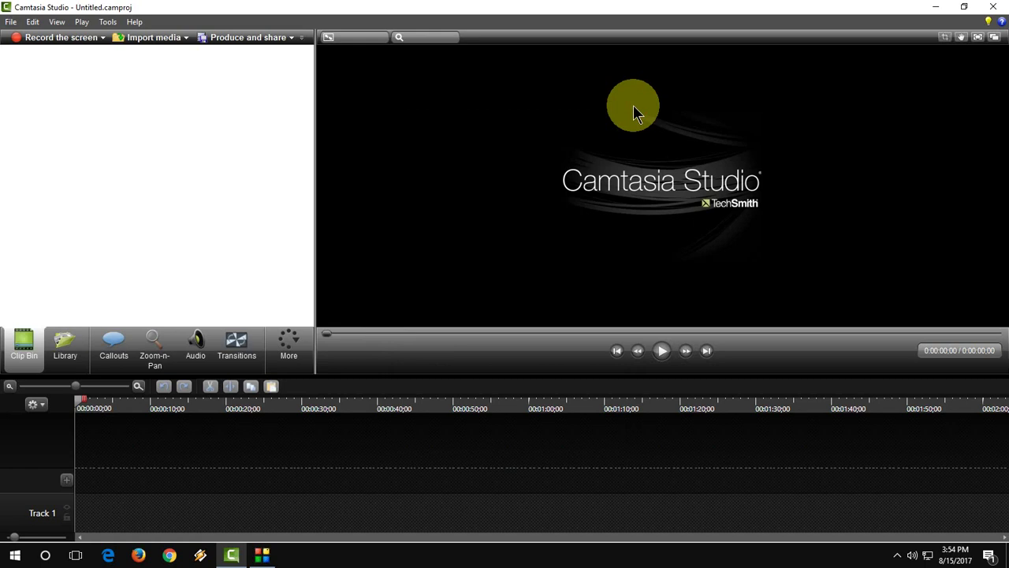
Close Camtasia, refresh the desktop, and search Start for 'advance system s'
click(1003, 7)
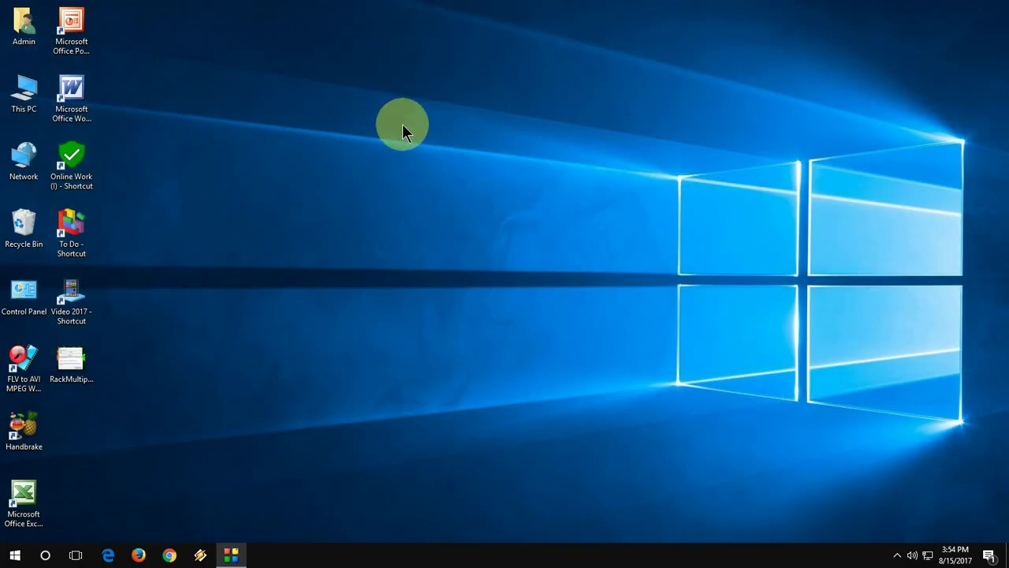
right_click(402, 123)
click(417, 162)
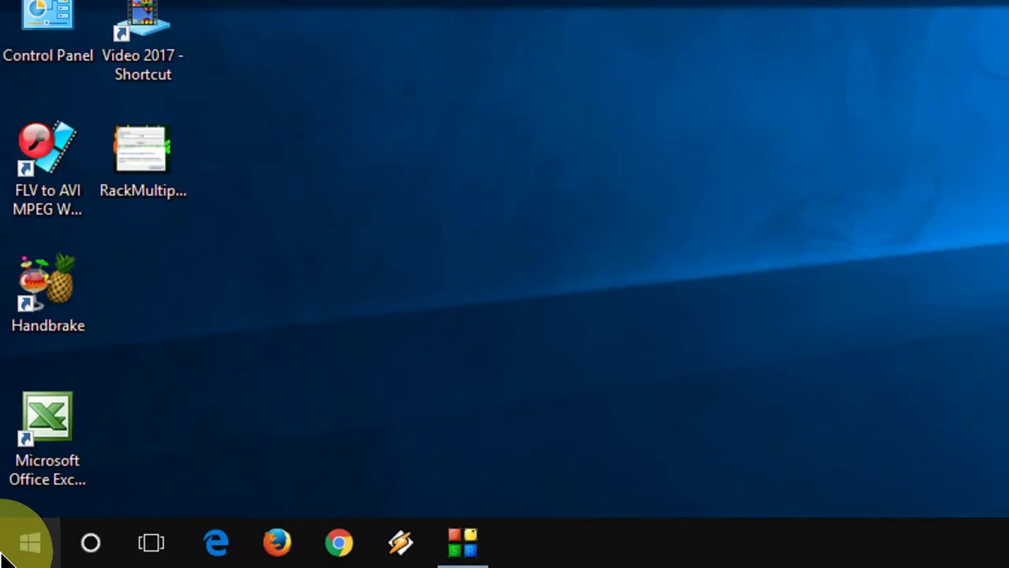
click(5, 555)
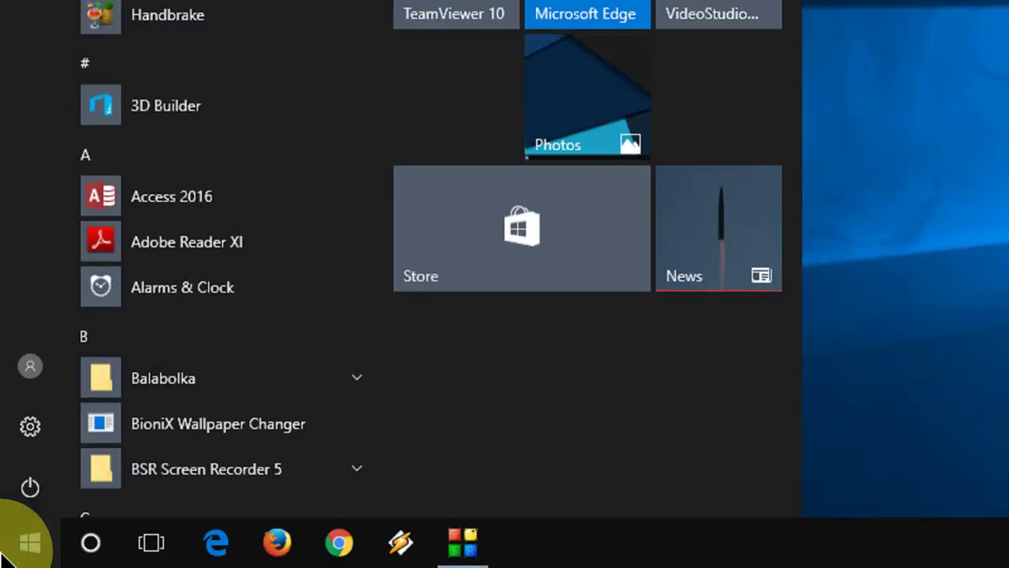
text(advance)
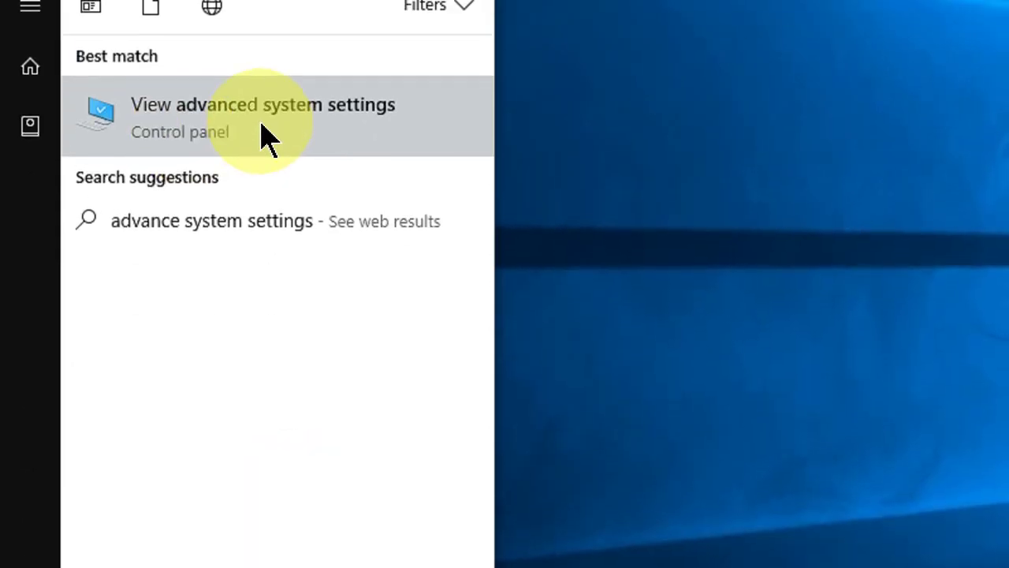
In Performance Options, set Data Execution Prevention to all programs and services except those selected
click(282, 142)
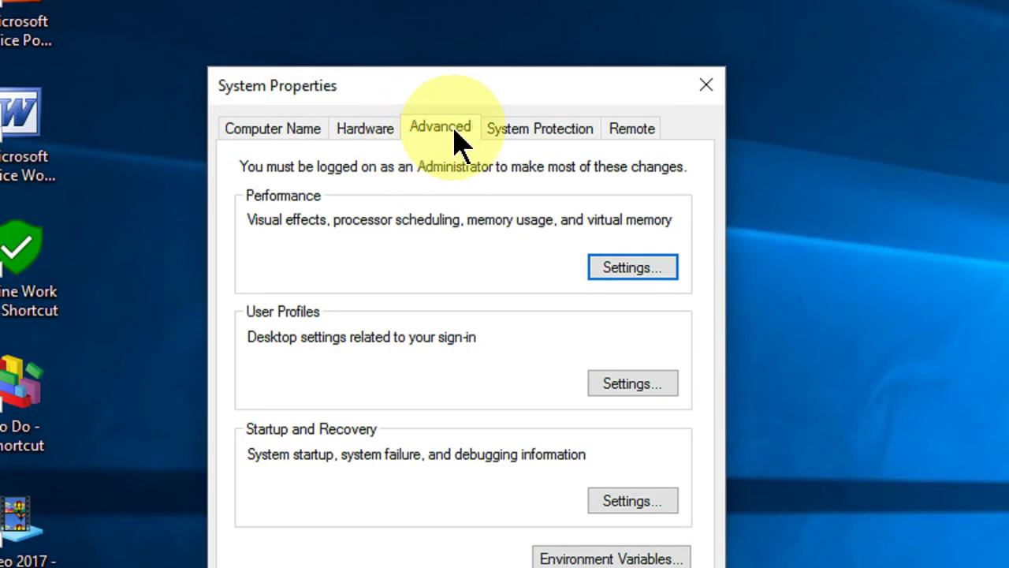
click(627, 269)
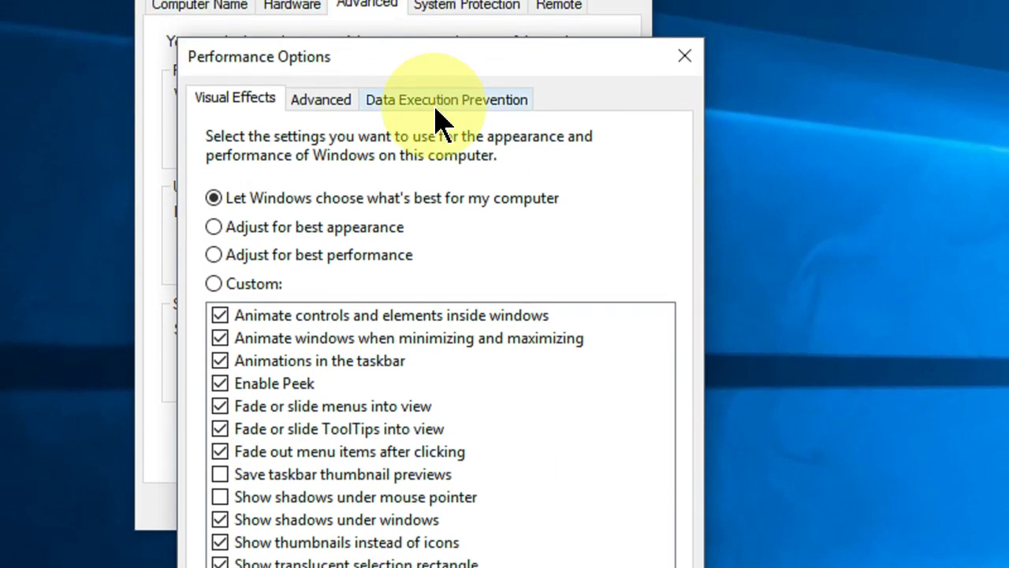
click(463, 107)
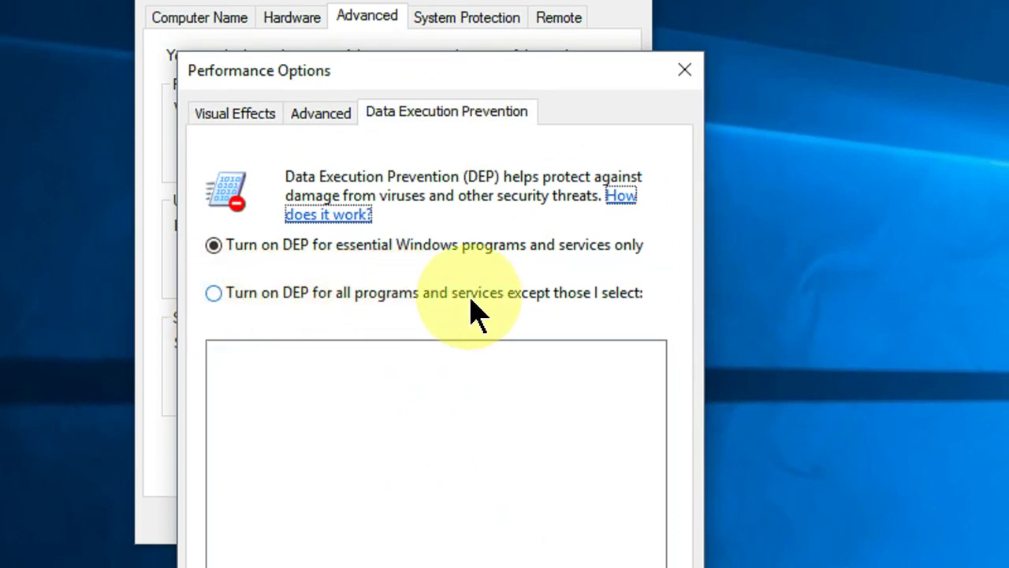
click(224, 298)
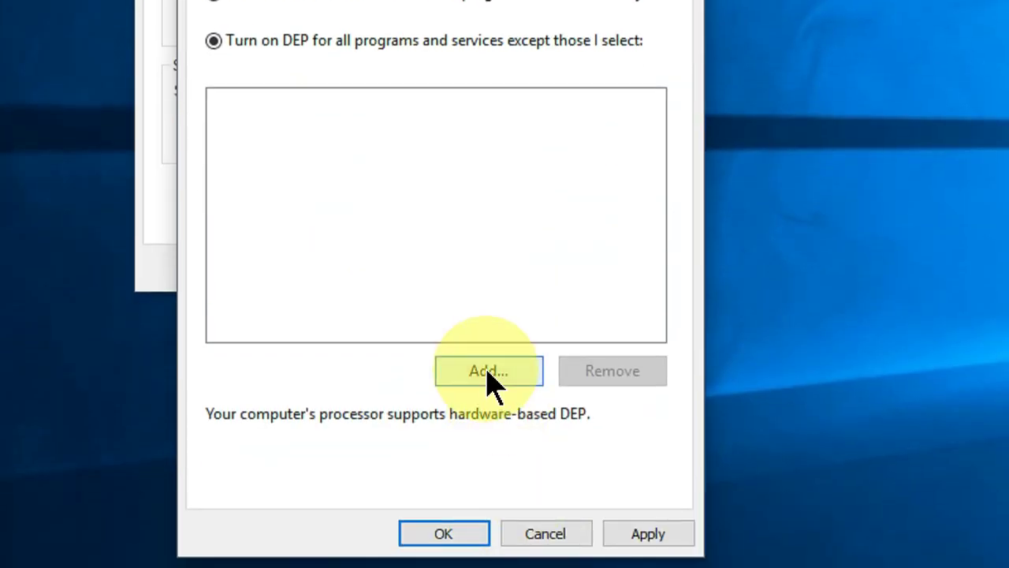
Browse the DEP exception picker to C:\Program Files\TechSmith, then cancel without adding a program
click(487, 372)
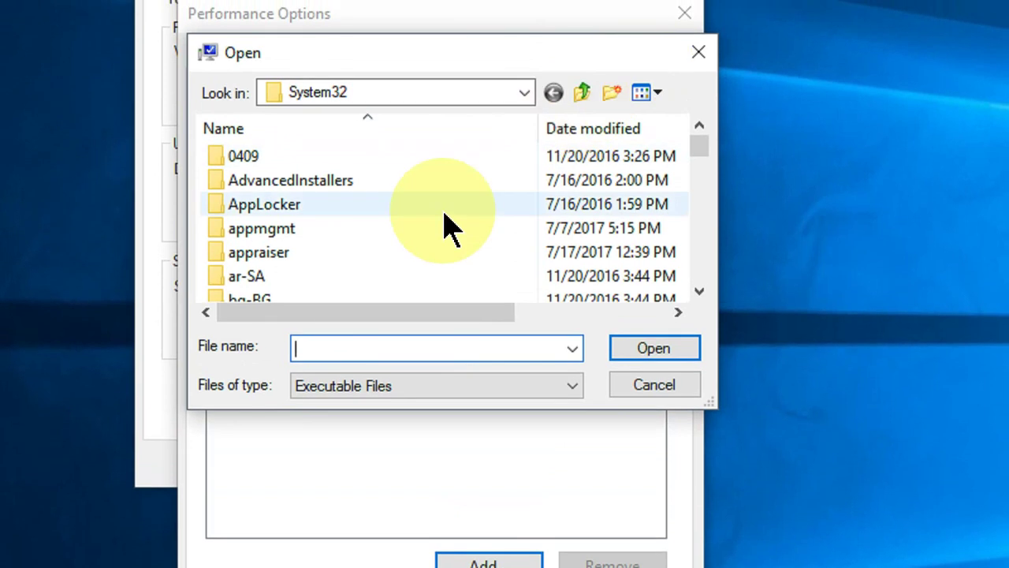
click(582, 92)
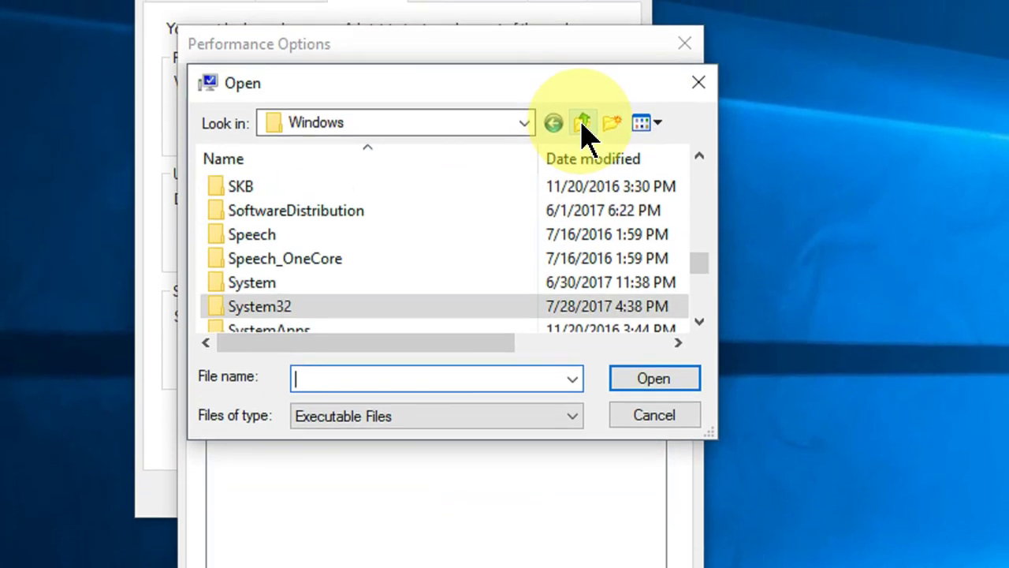
click(582, 123)
double_click(309, 246)
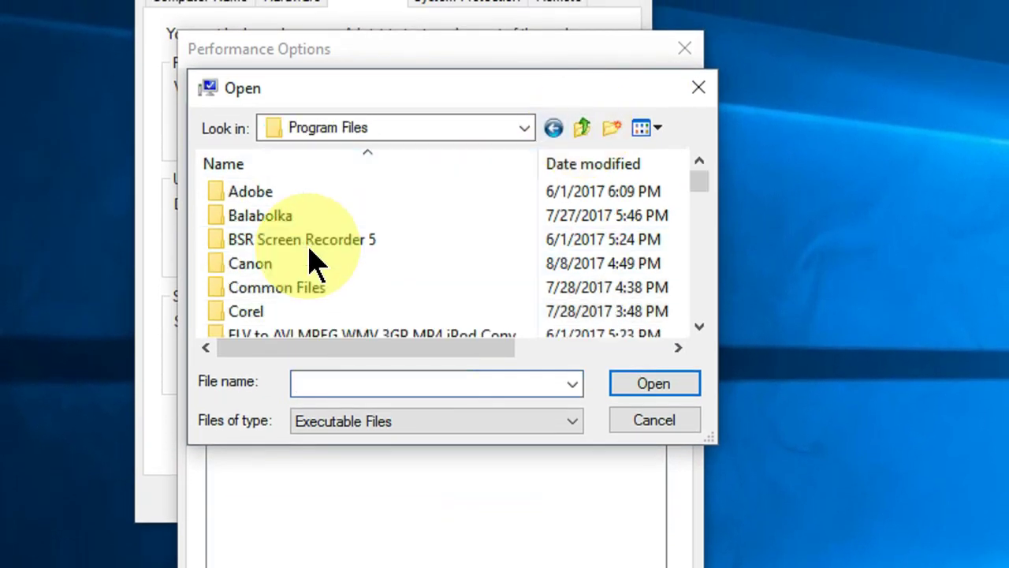
key(t)
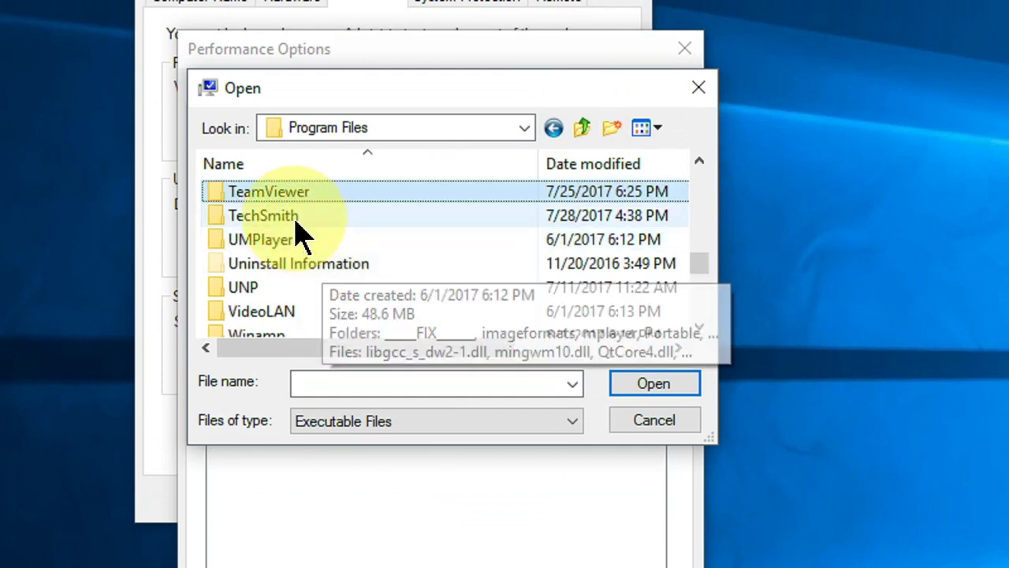
click(301, 221)
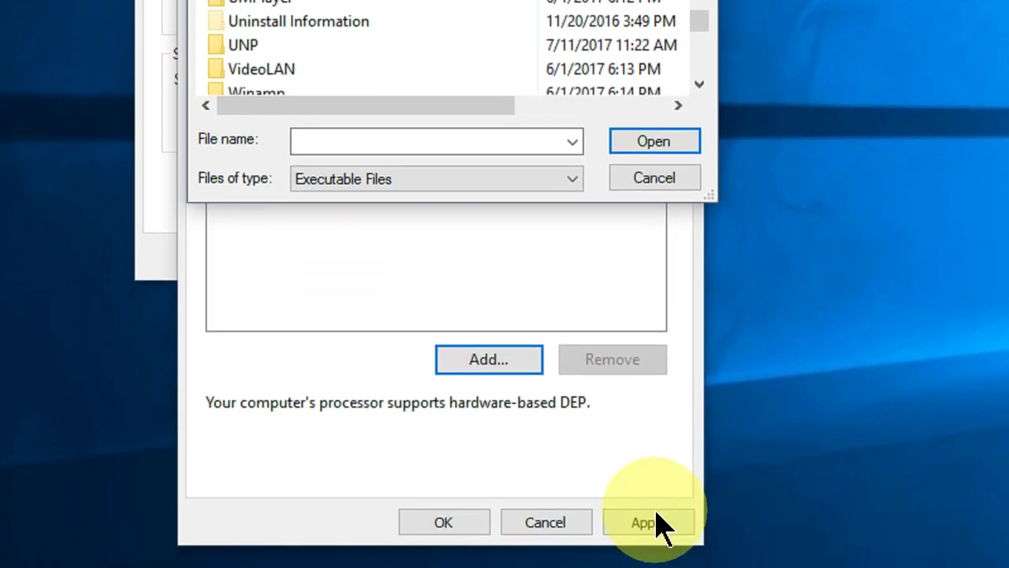
key(Escape)
key(Escape)
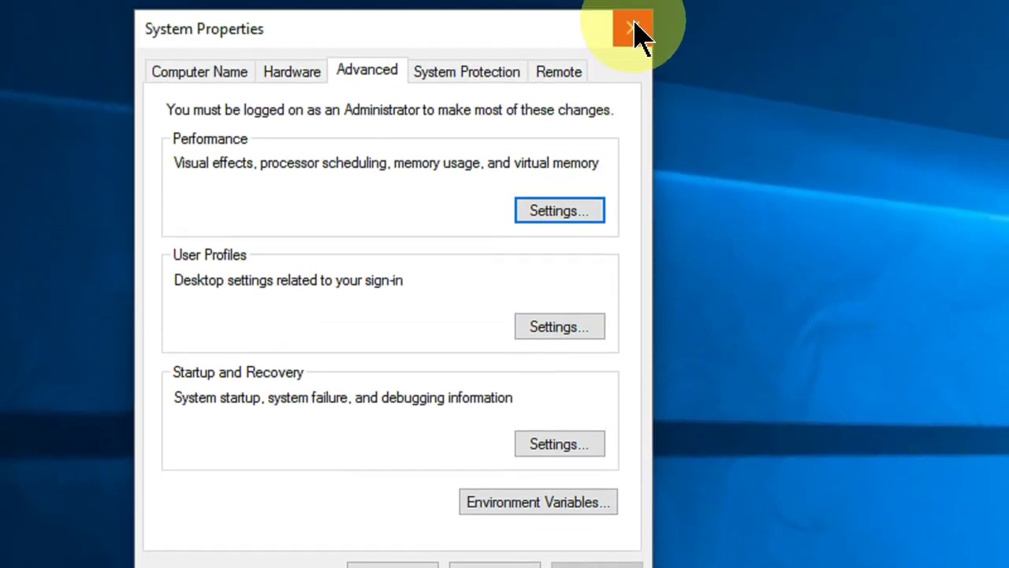
Close System Properties and refresh the desktop
click(643, 32)
right_click(726, 130)
click(780, 201)
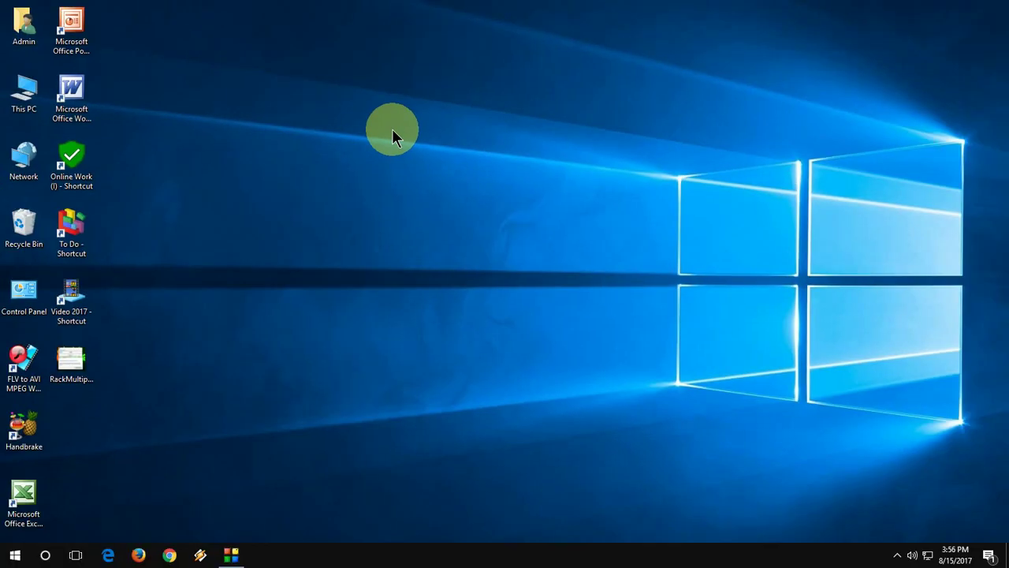
right_click(392, 128)
click(412, 168)
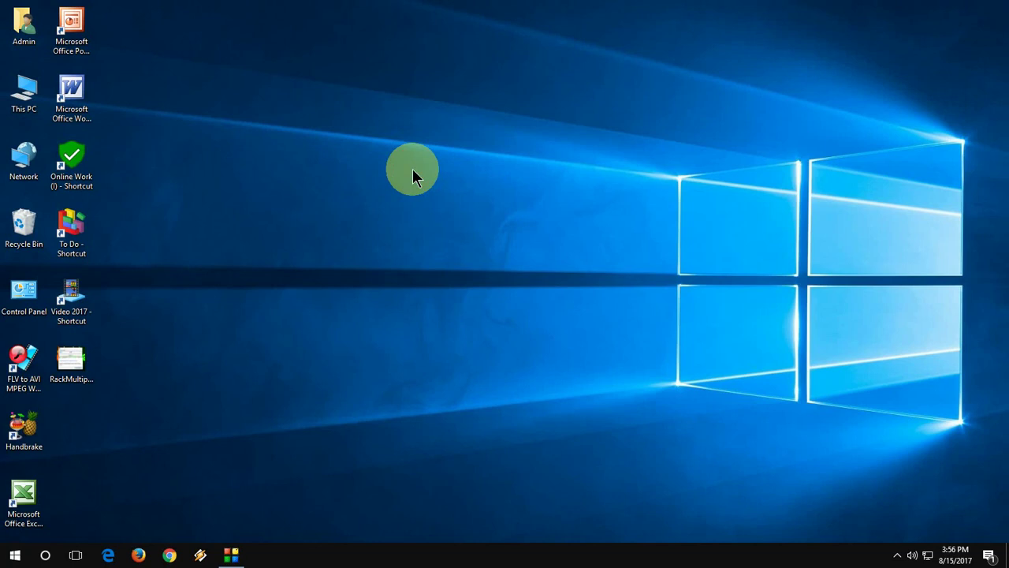
Navigate in File Explorer to C:\Program Files\TechSmith\Camtasia Studio 8
double_click(32, 103)
double_click(219, 181)
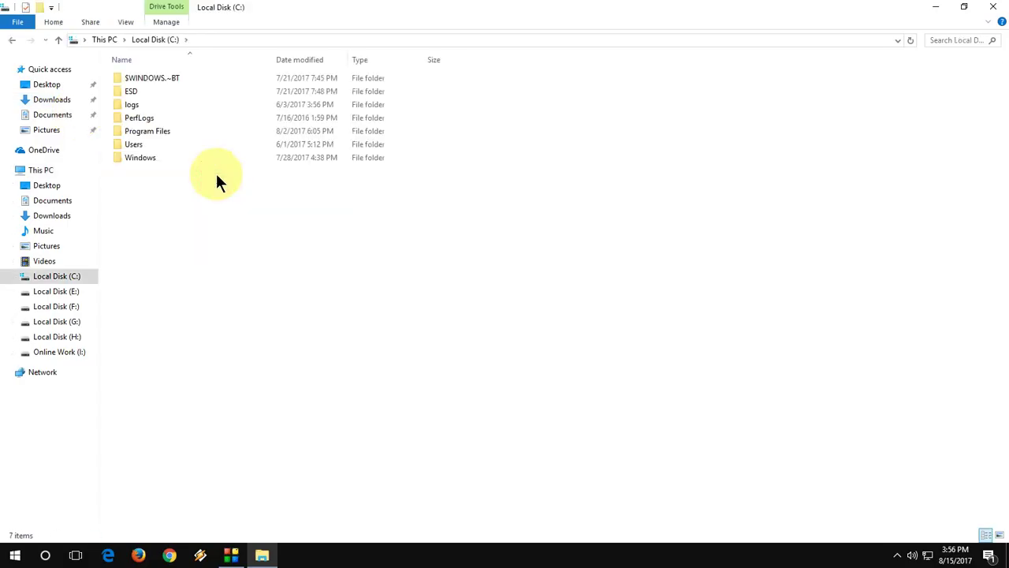
double_click(205, 131)
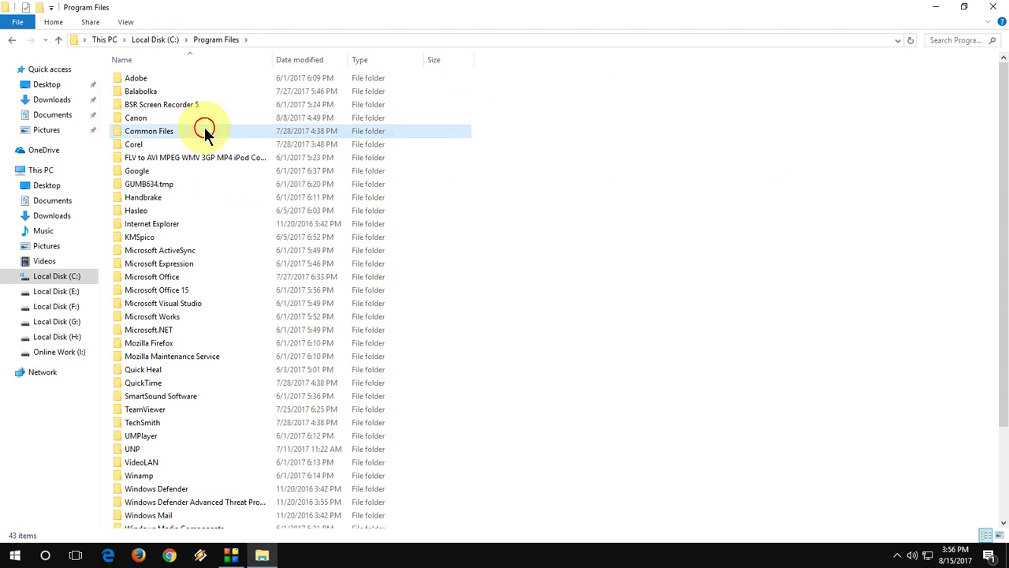
key(t)
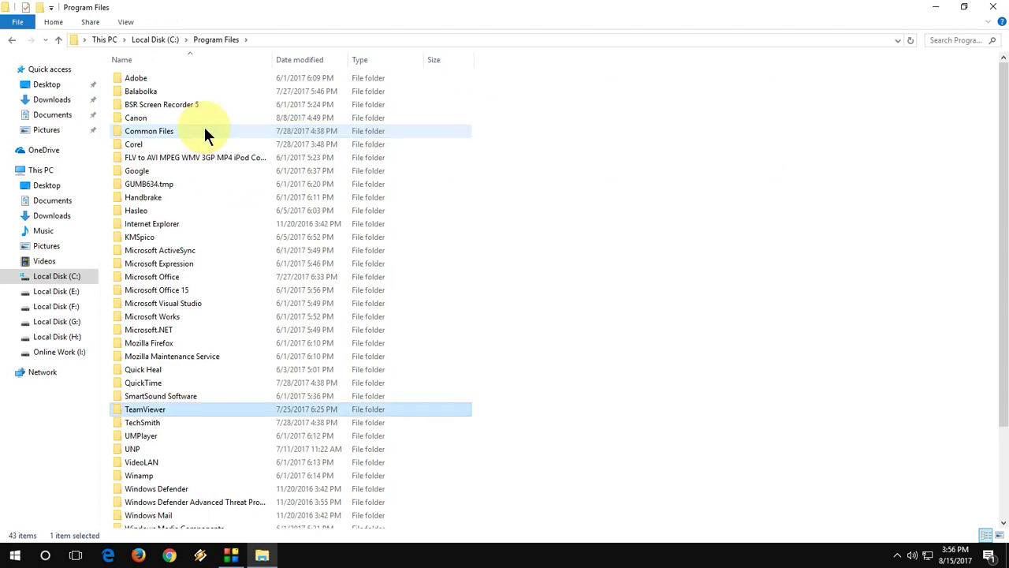
click(158, 424)
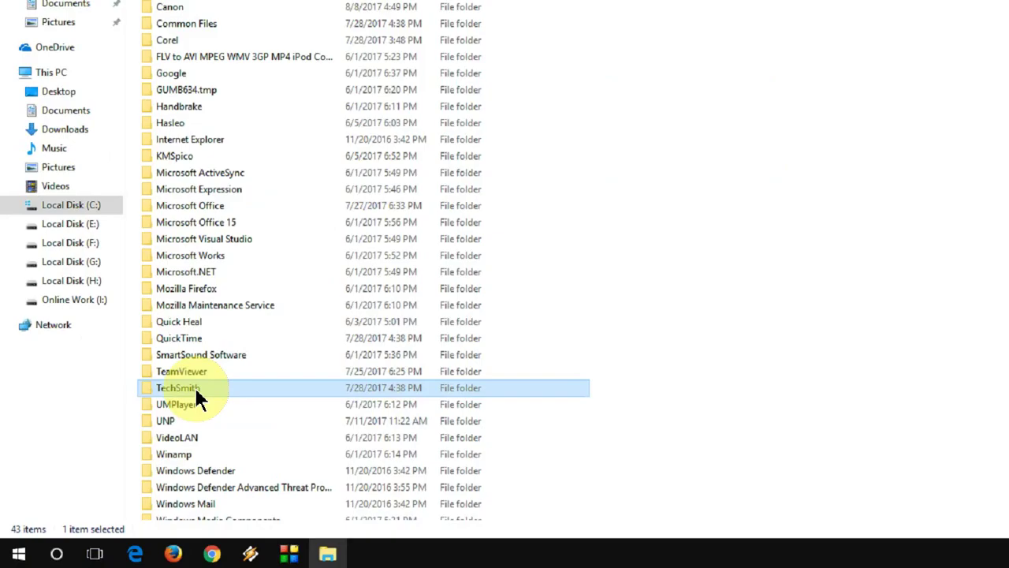
double_click(156, 422)
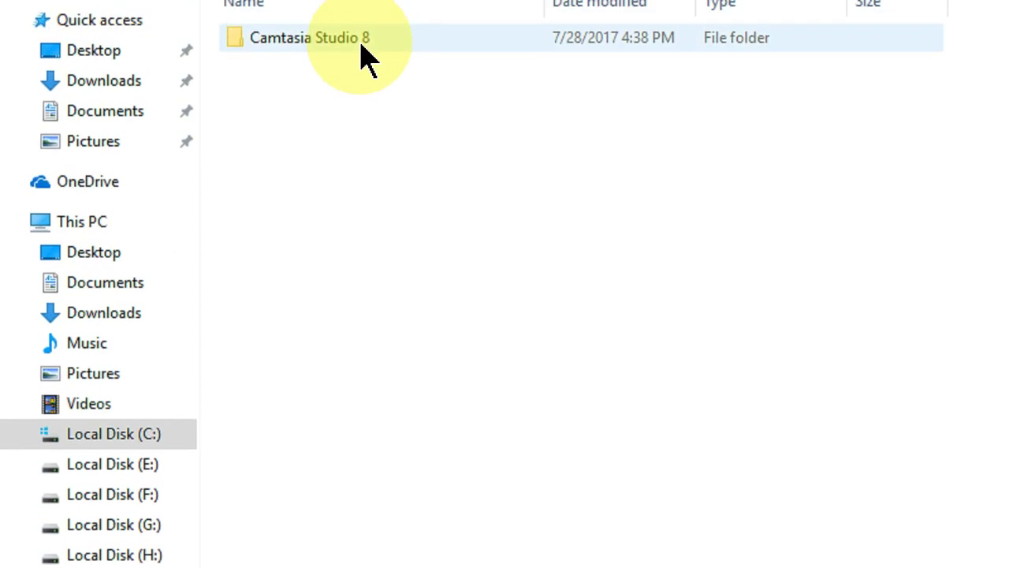
double_click(358, 69)
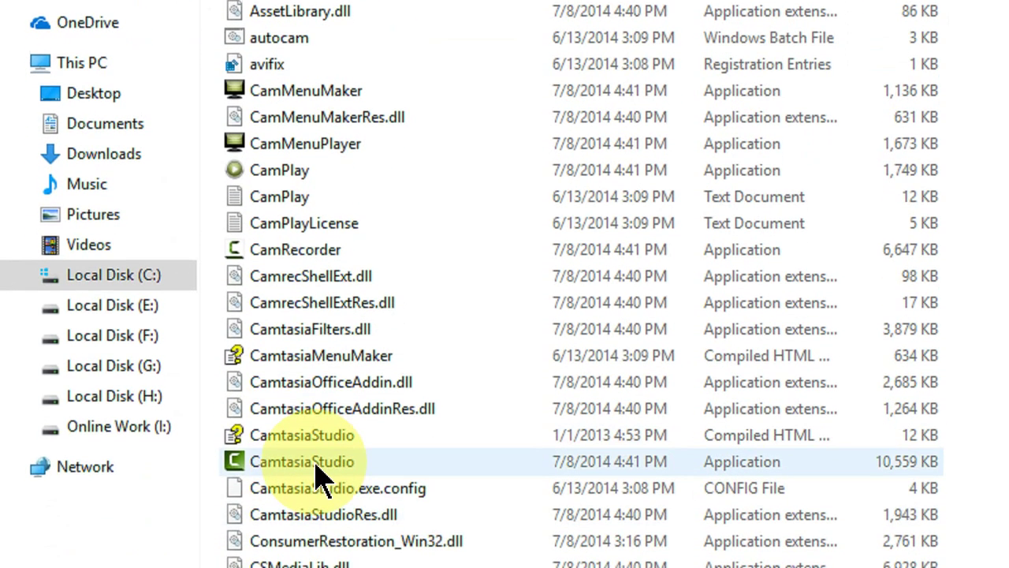
Set CamtasiaStudio's Compatibility properties to run in Windows 8 compatibility mode
right_click(319, 472)
click(386, 425)
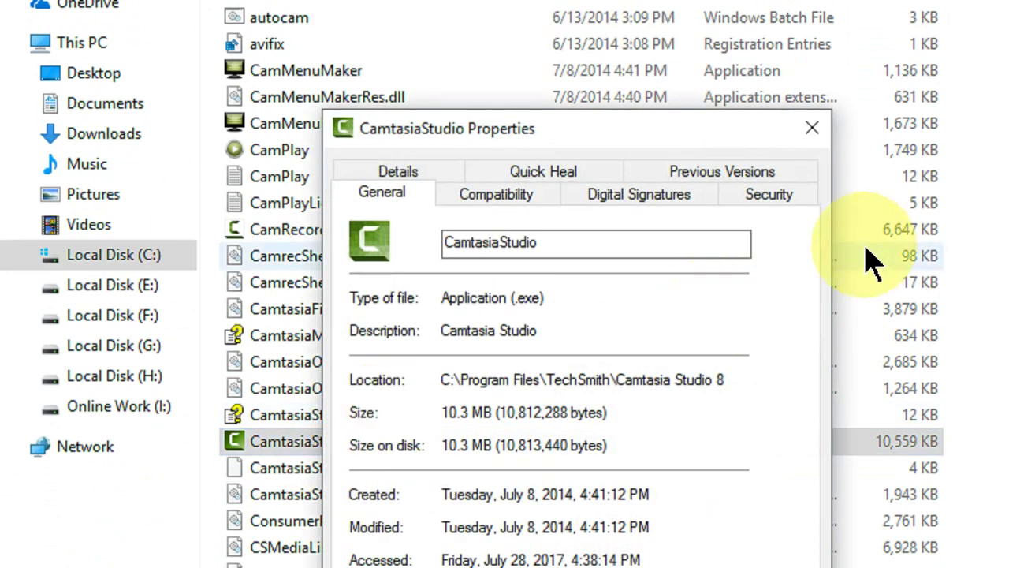
click(495, 200)
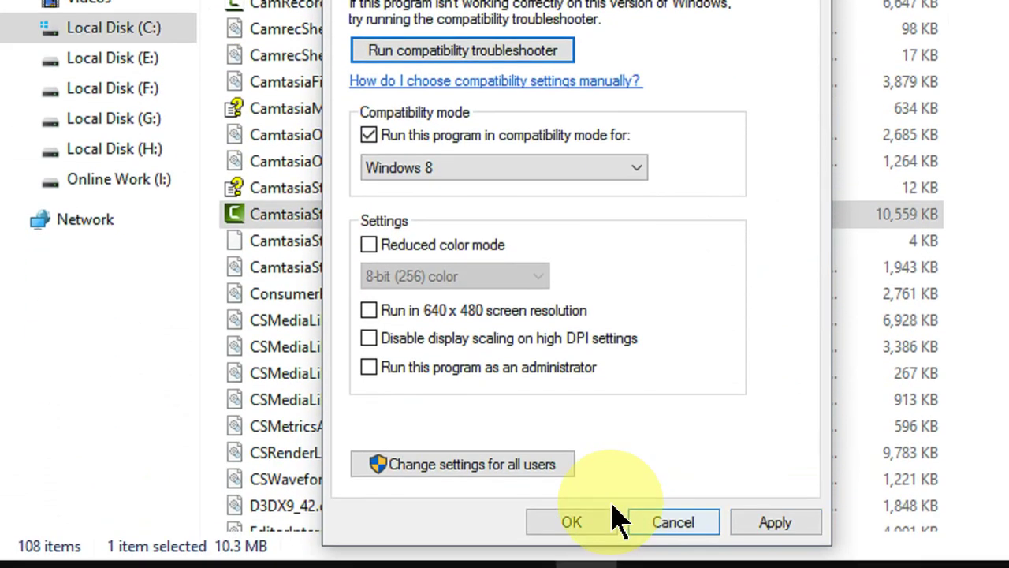
click(615, 513)
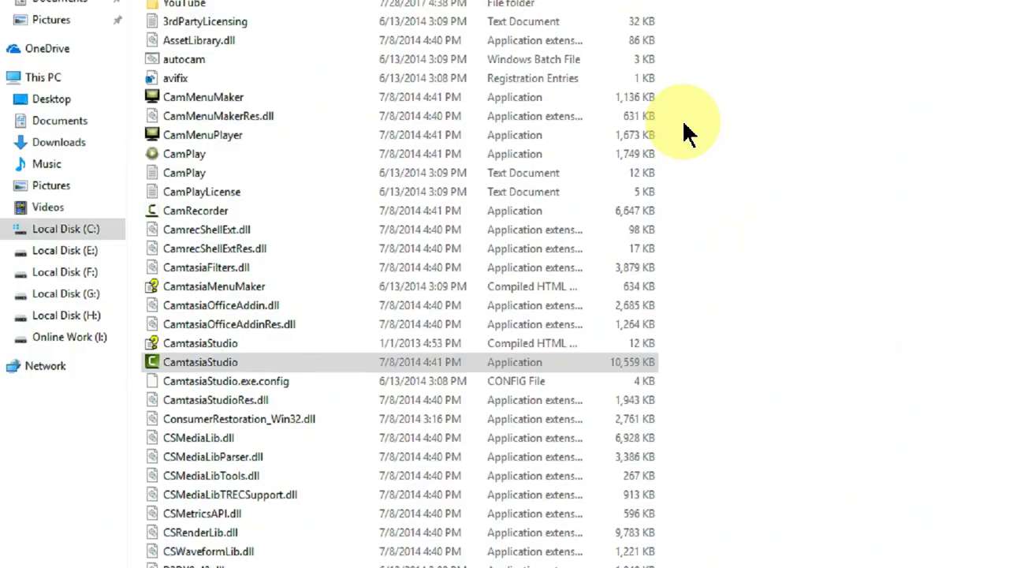
right_click(559, 162)
Refresh the folder view, close File Explorer, and refresh the desktop
click(590, 214)
click(1001, 6)
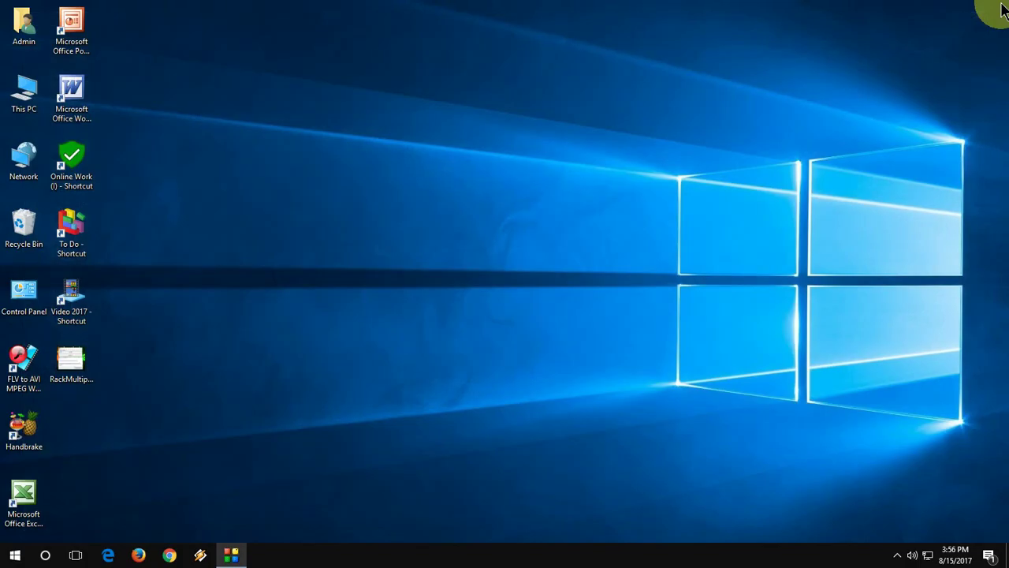
right_click(468, 94)
click(488, 131)
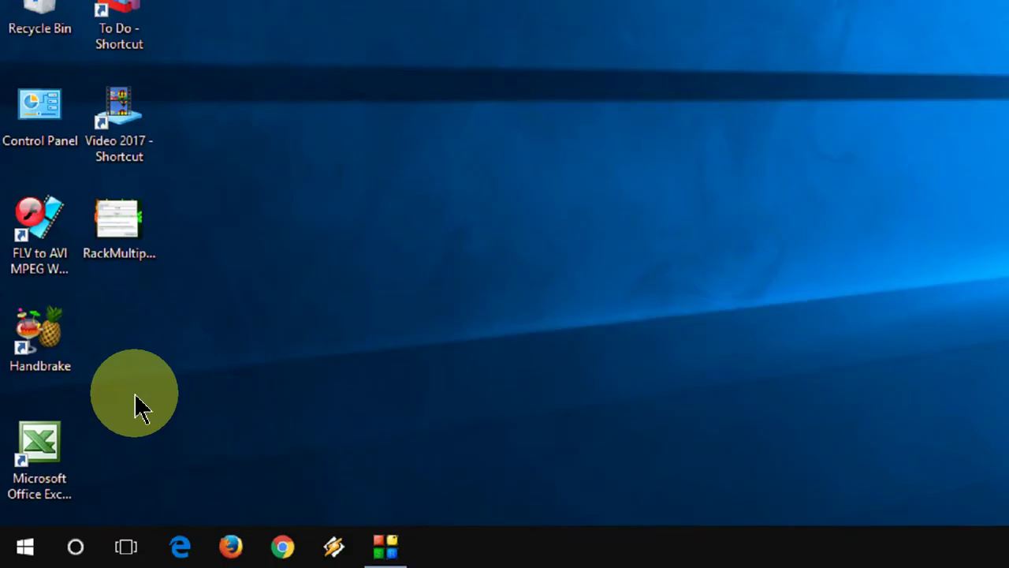
Launch Event Viewer from a Start search for 'event' and open Windows Logs > Application
key(super)
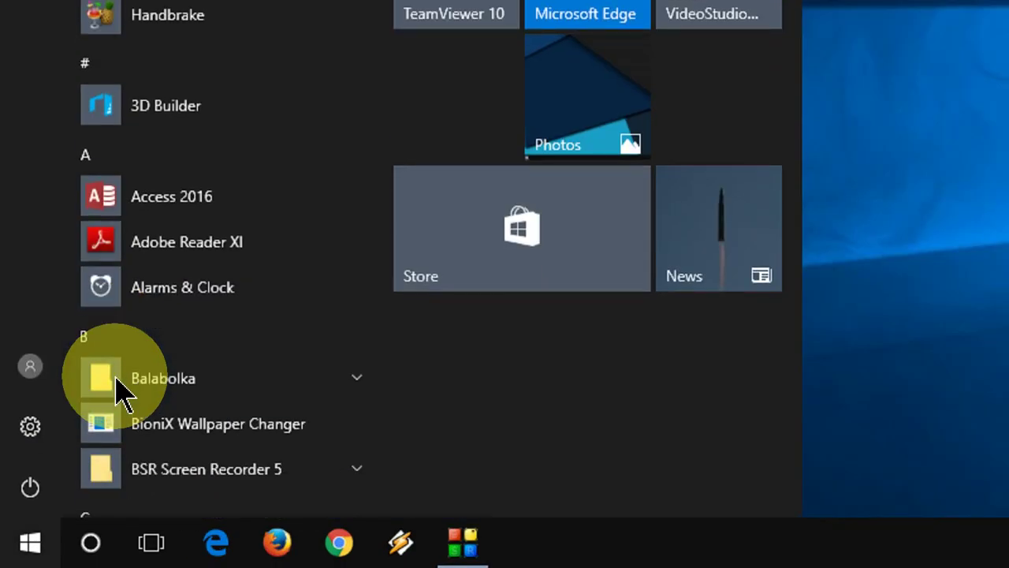
text(event)
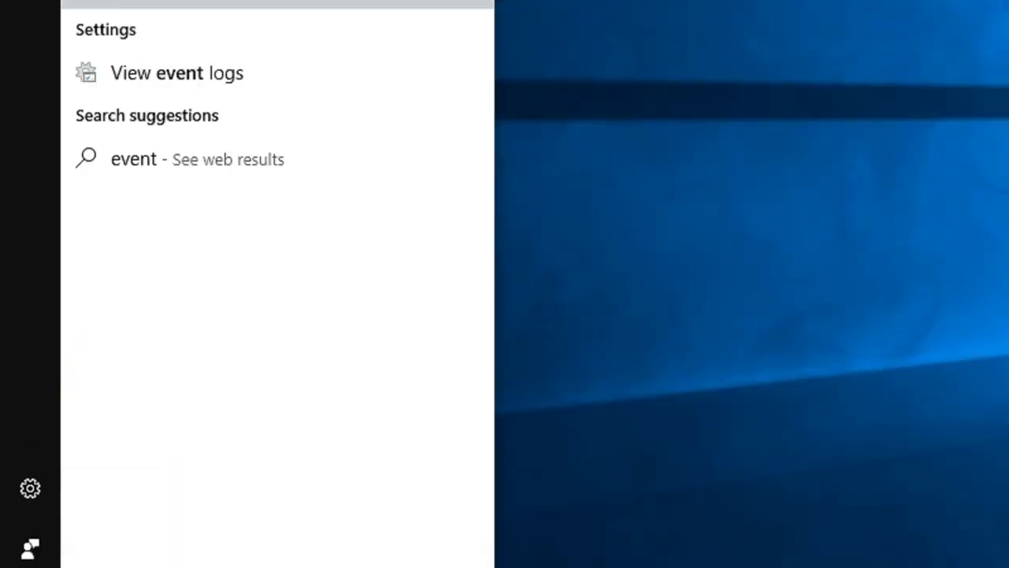
click(264, 106)
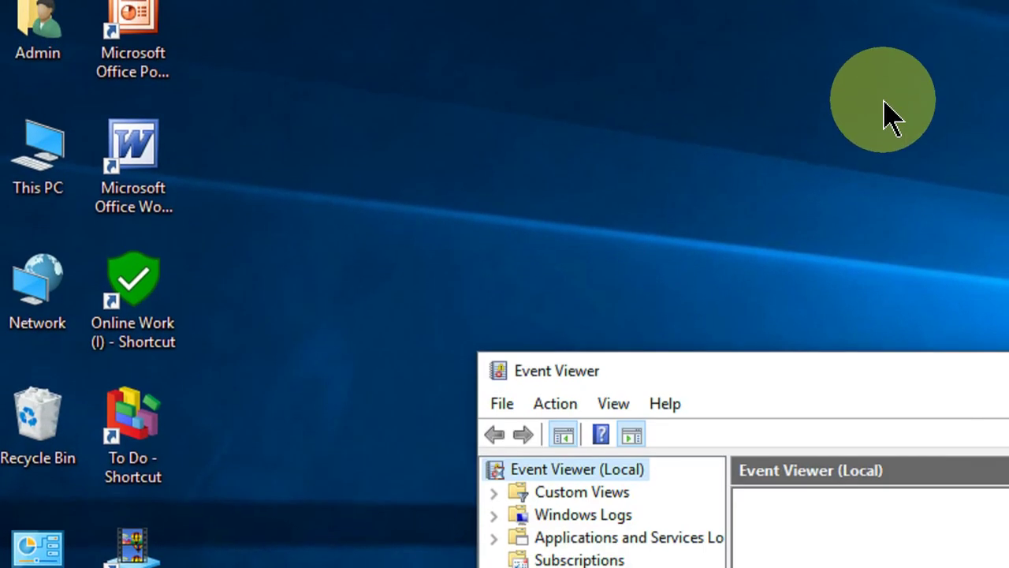
drag(750, 364, 750, 211)
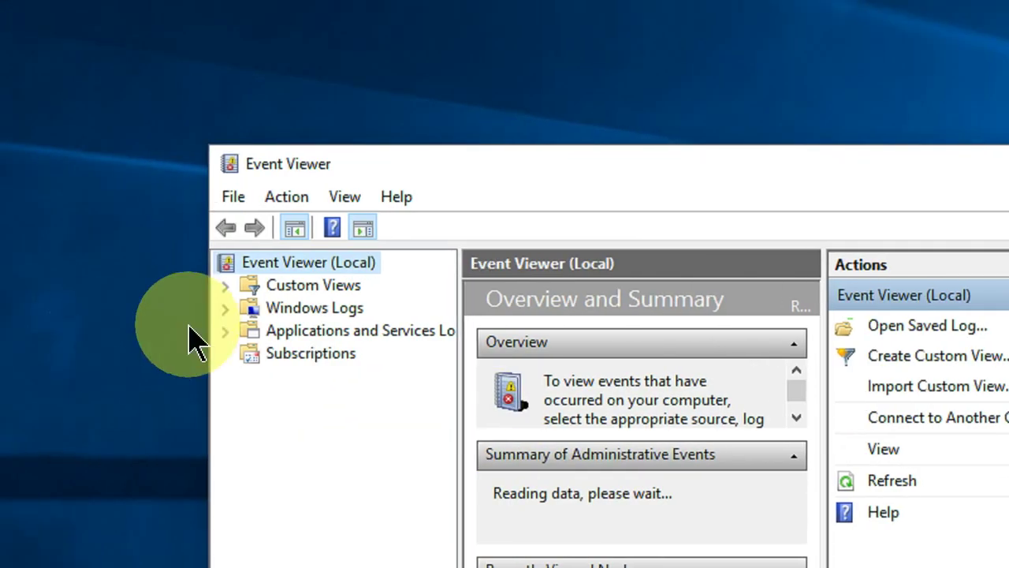
click(227, 309)
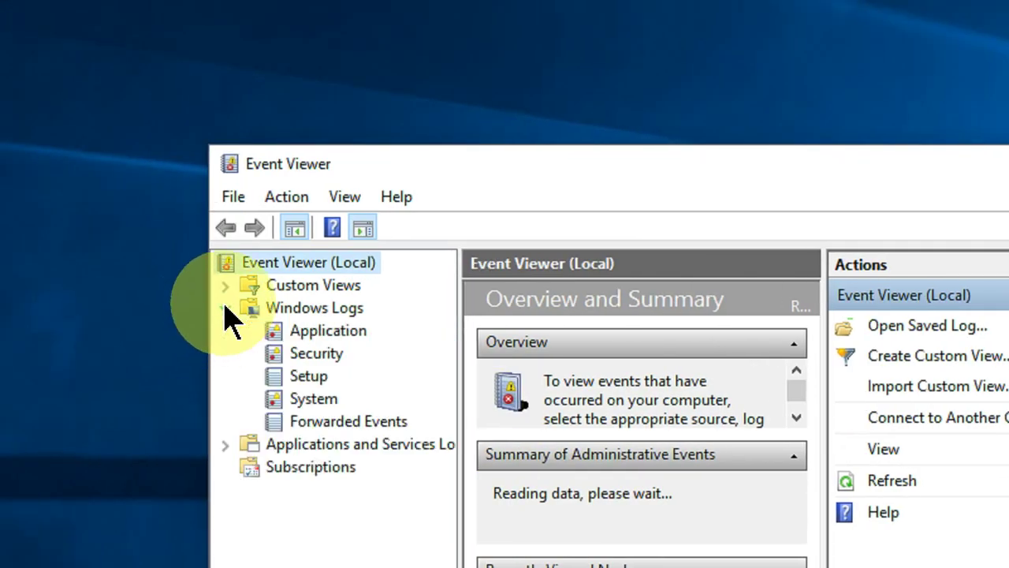
click(294, 335)
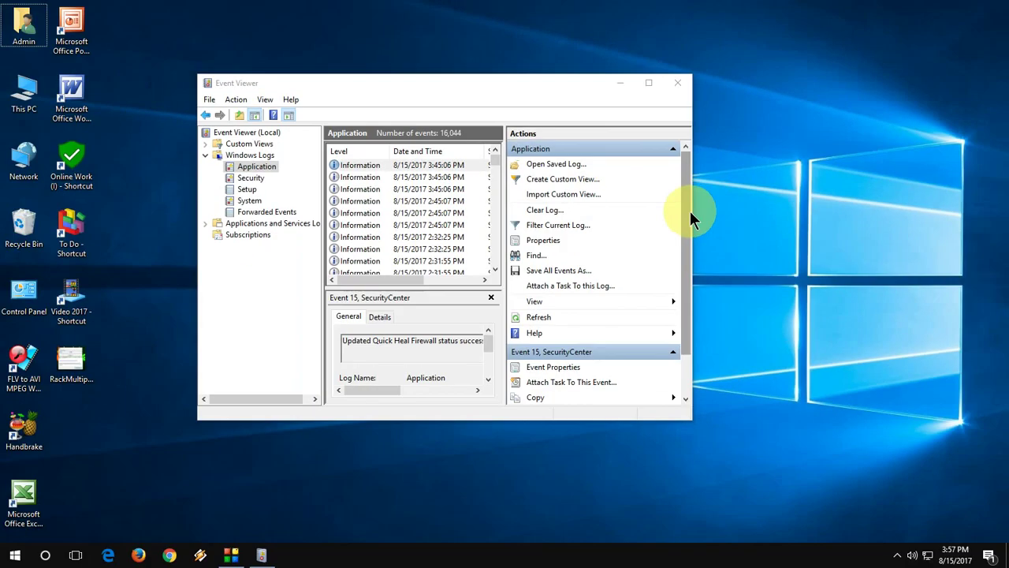
Widen the event list and select the Event 1000 error showing CamtasiaStudio.exe faulting in MSVCR100.dll
drag(690, 213, 783, 228)
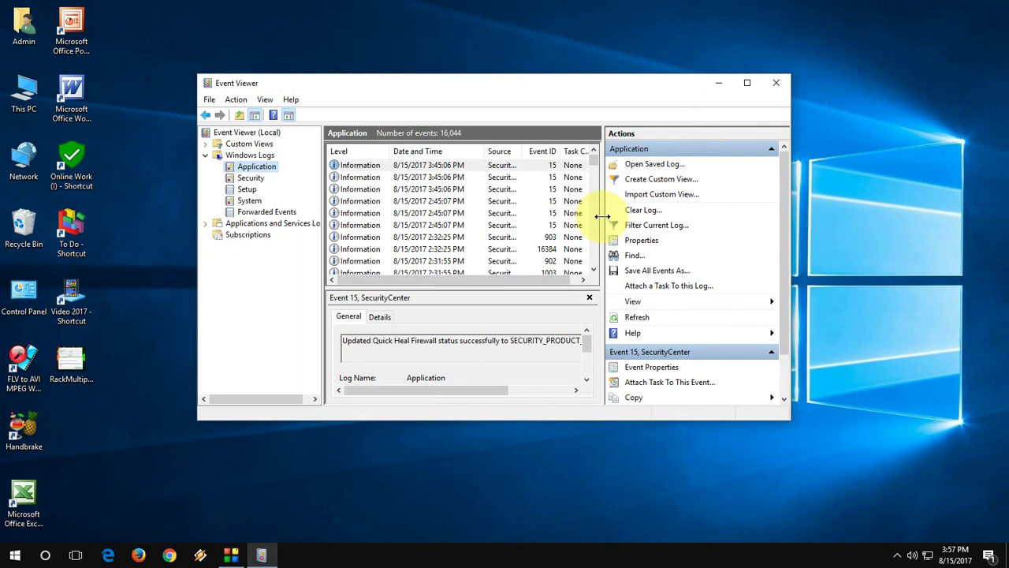
drag(603, 216, 646, 216)
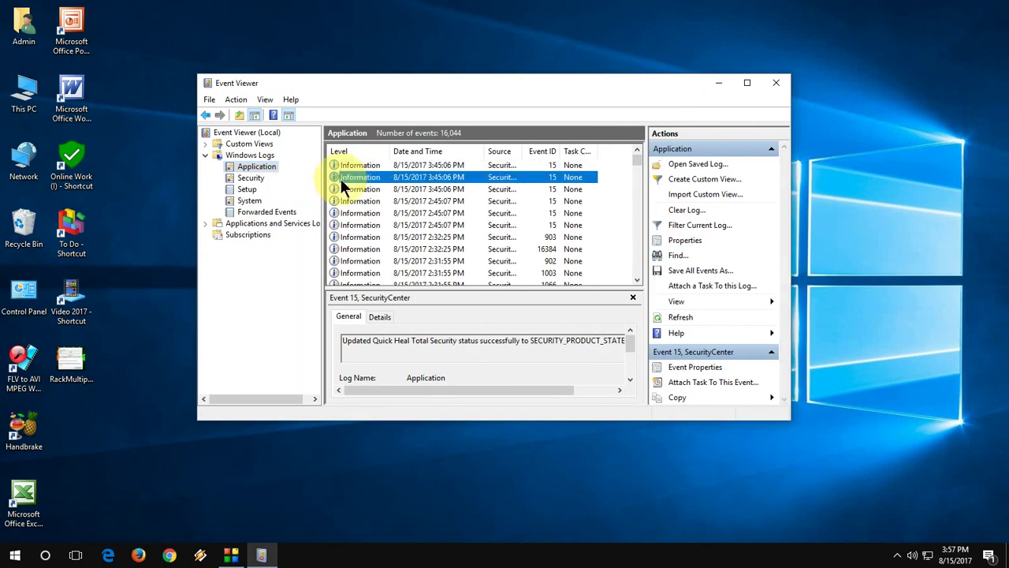
scroll(361, 194, down, 10)
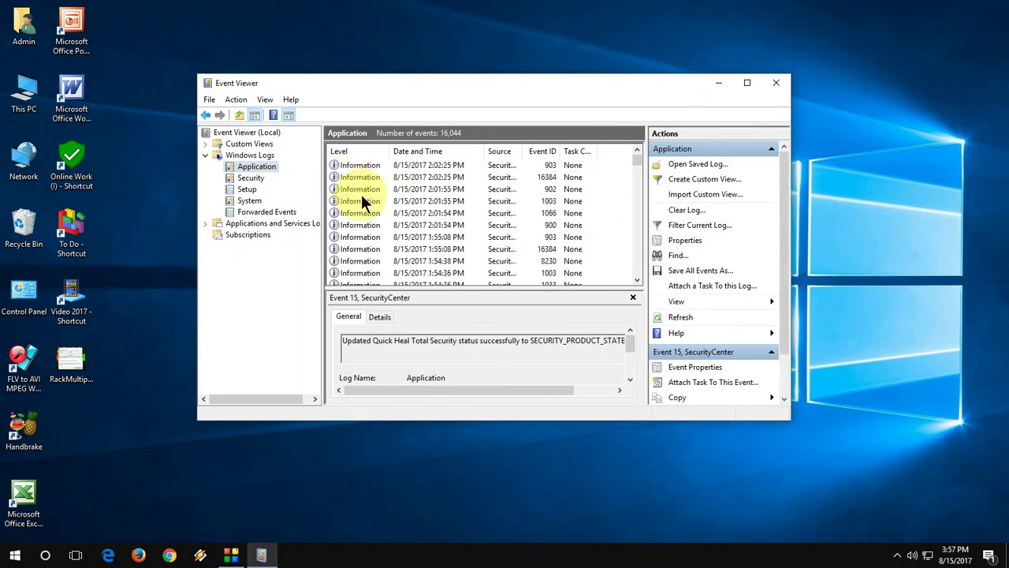
scroll(361, 194, down, 10)
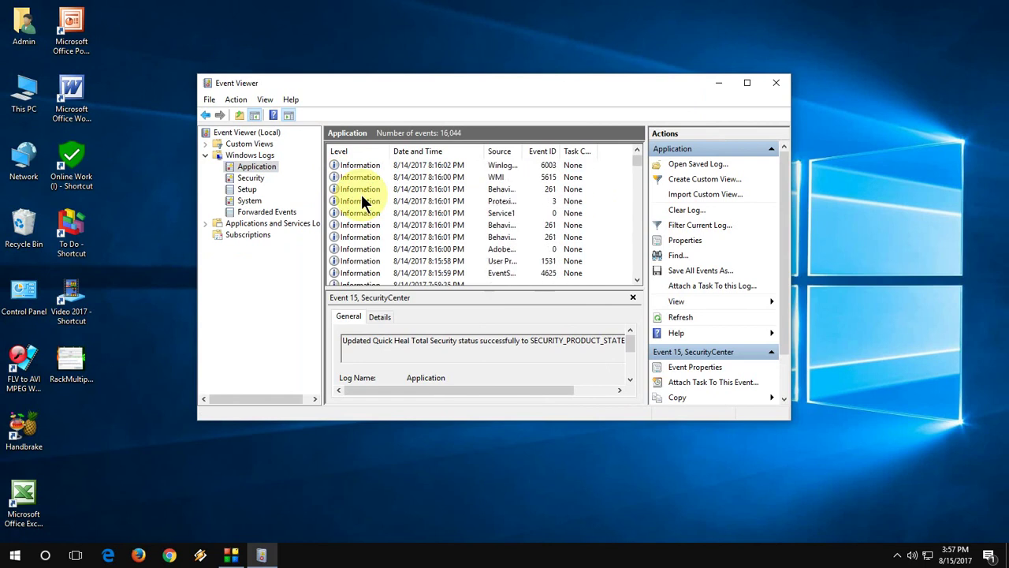
scroll(361, 194, up, 1)
click(350, 175)
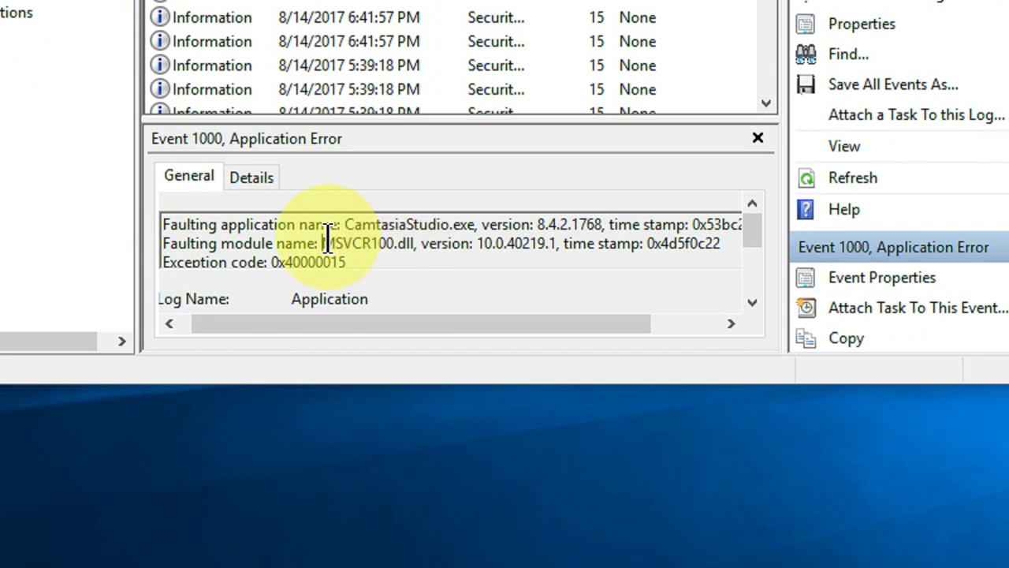
drag(323, 244, 416, 250)
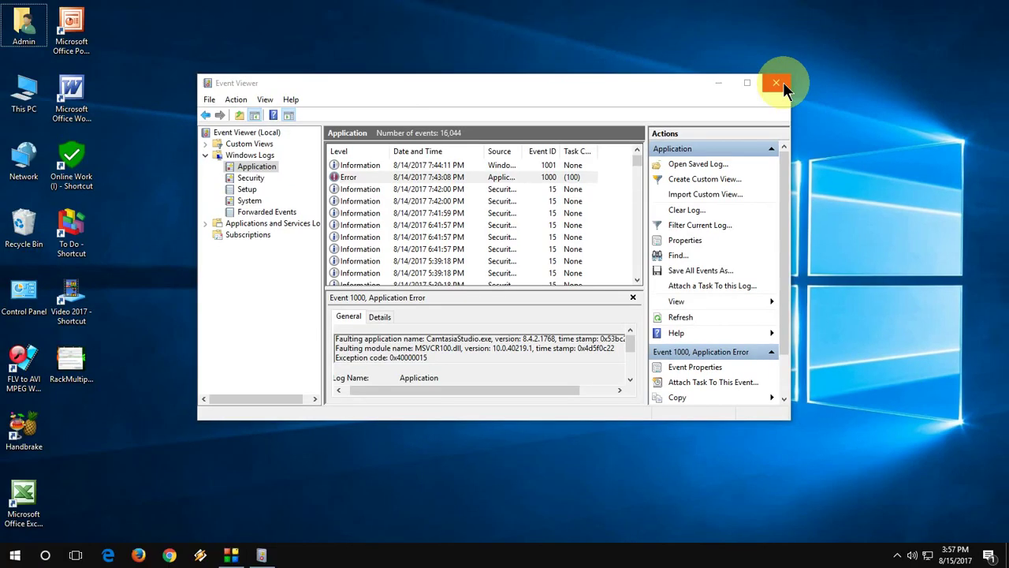
Close Event Viewer and refresh the desktop
click(777, 66)
right_click(450, 133)
click(473, 164)
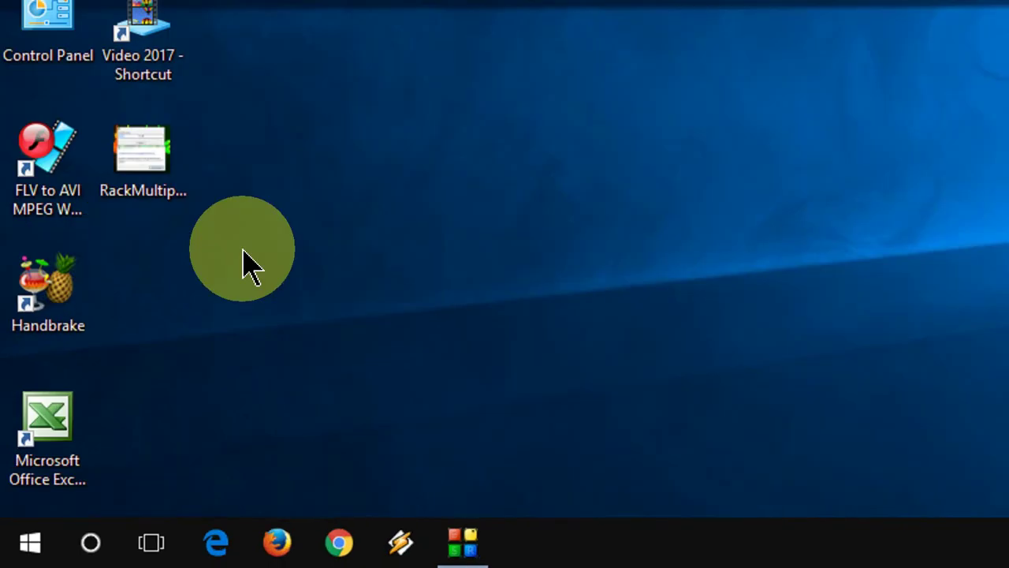
Open Command Prompt (Admin) from the Start right-click menu and enter sfc /scannow
right_click(24, 548)
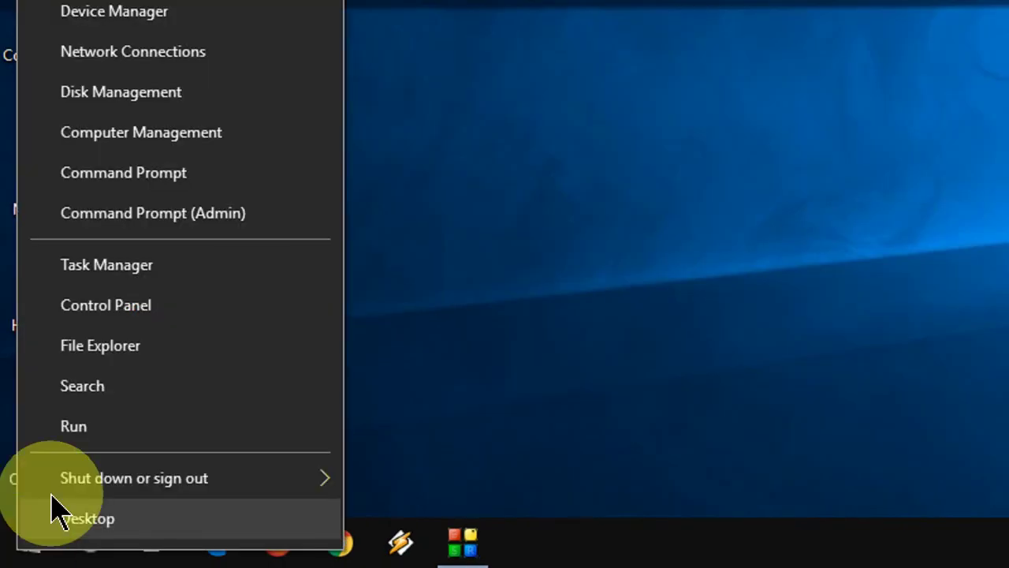
click(260, 234)
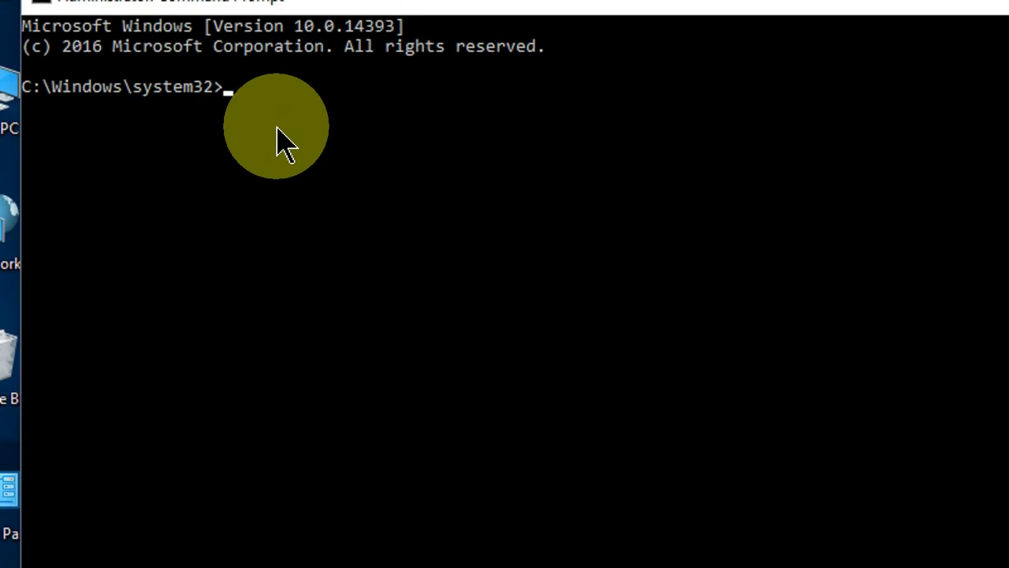
text(sfc /scannow)
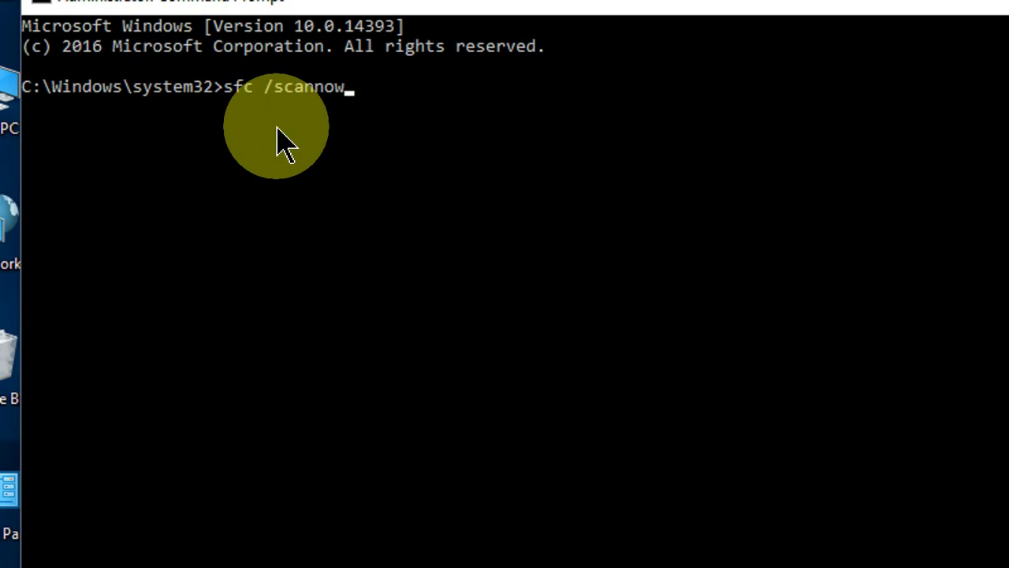
click(503, 41)
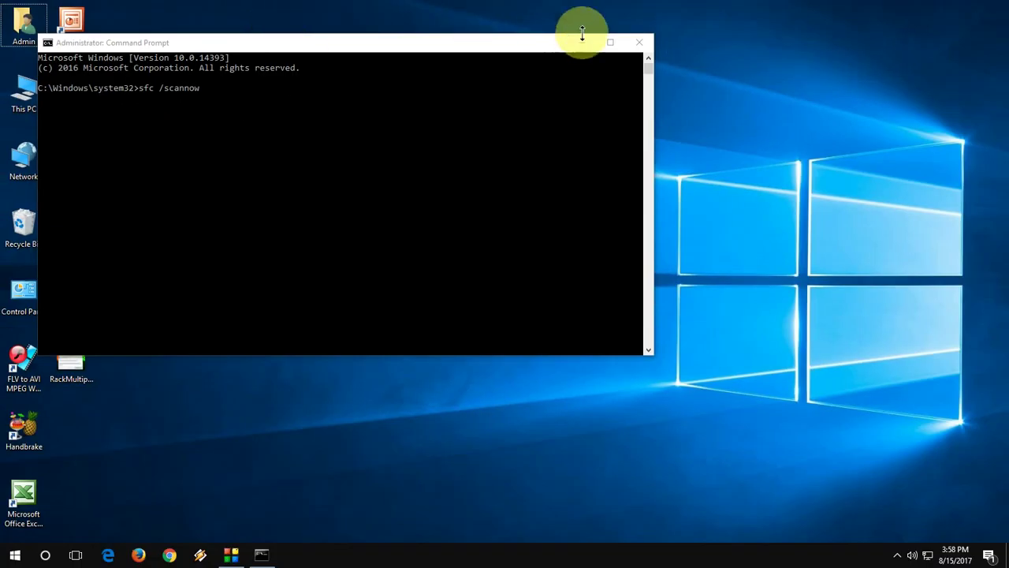
Close the Administrator Command Prompt and refresh the desktop
click(640, 44)
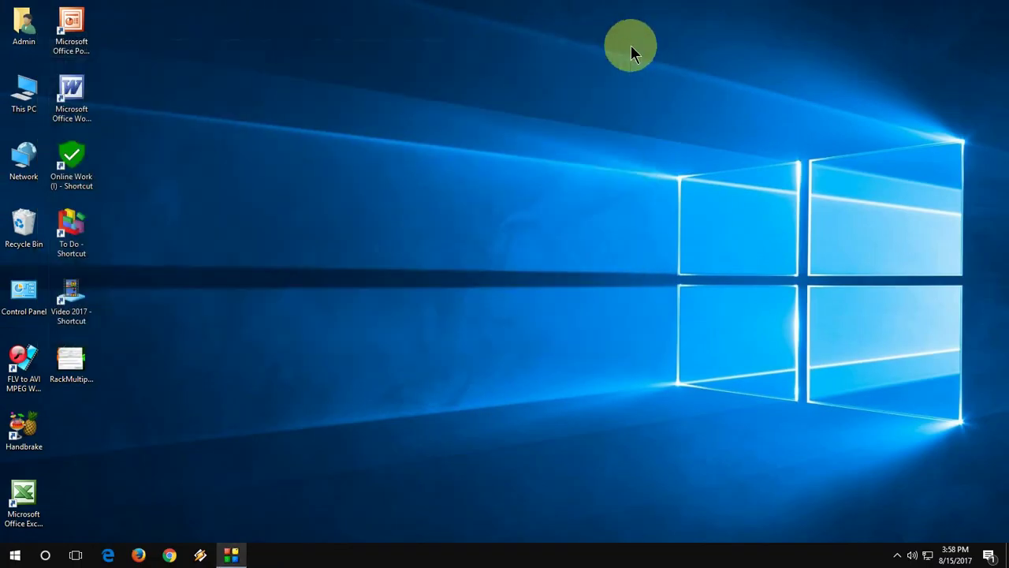
right_click(234, 130)
click(253, 161)
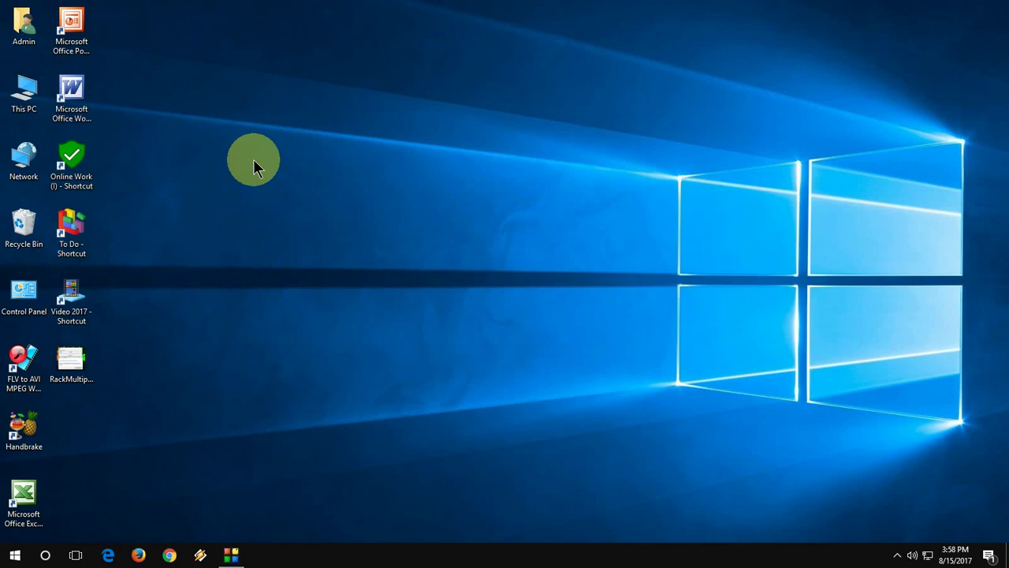